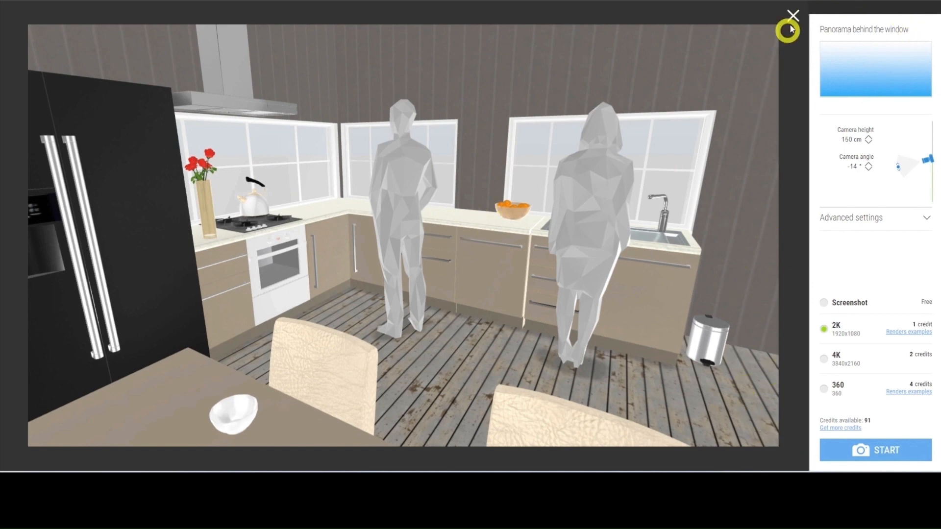
Set the panorama behind the window to Picturesque hills and rotate it to 331°.
left_click(863, 74)
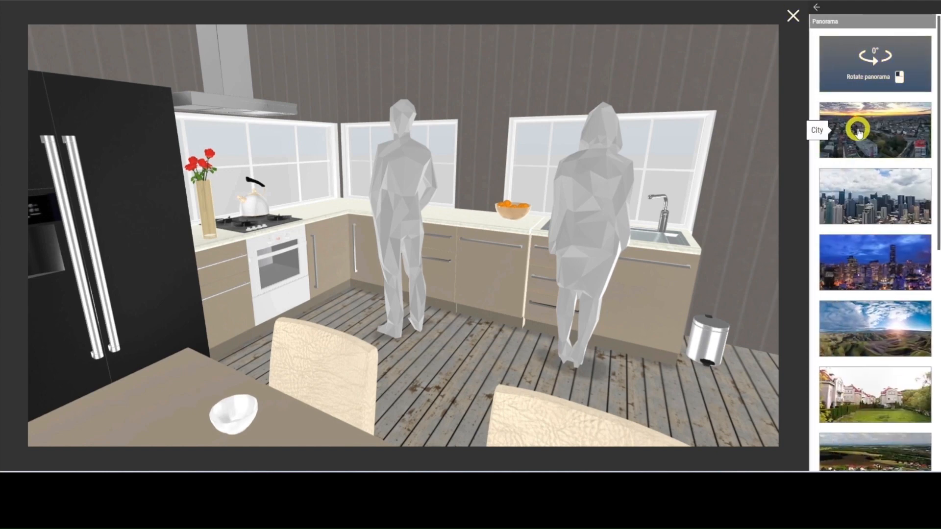
left_click(858, 131)
left_click(863, 200)
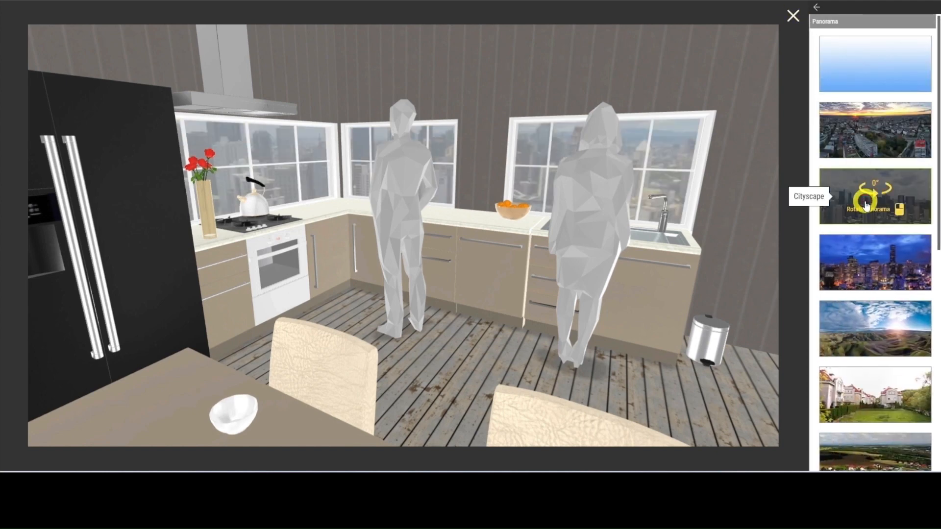
left_click(872, 311)
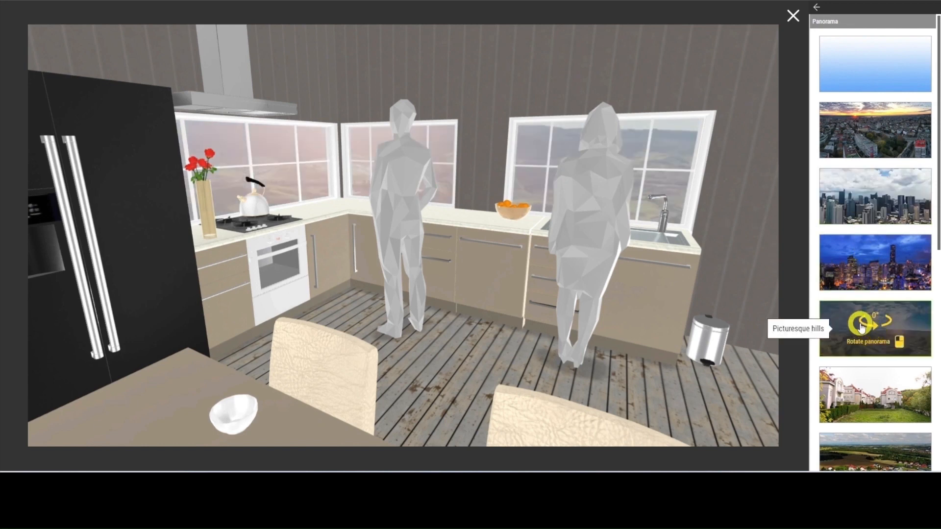
left_click_drag(871, 325, 893, 327)
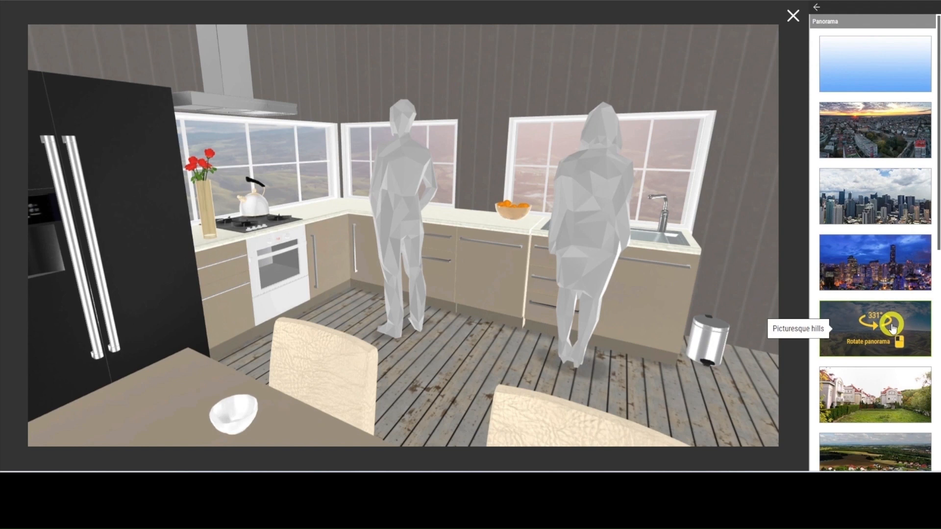
left_click(817, 10)
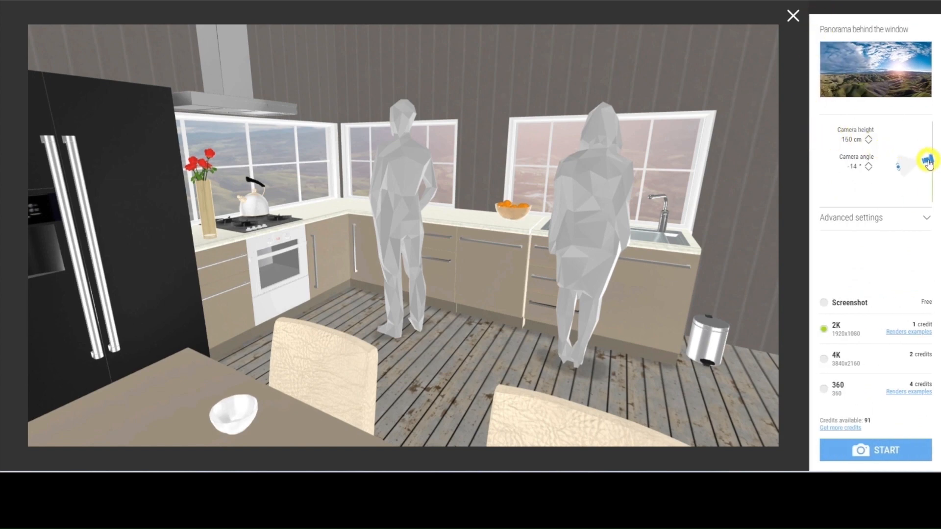
Set the camera height to 181 cm and the camera angle to -11°.
left_click_drag(928, 161, 926, 128)
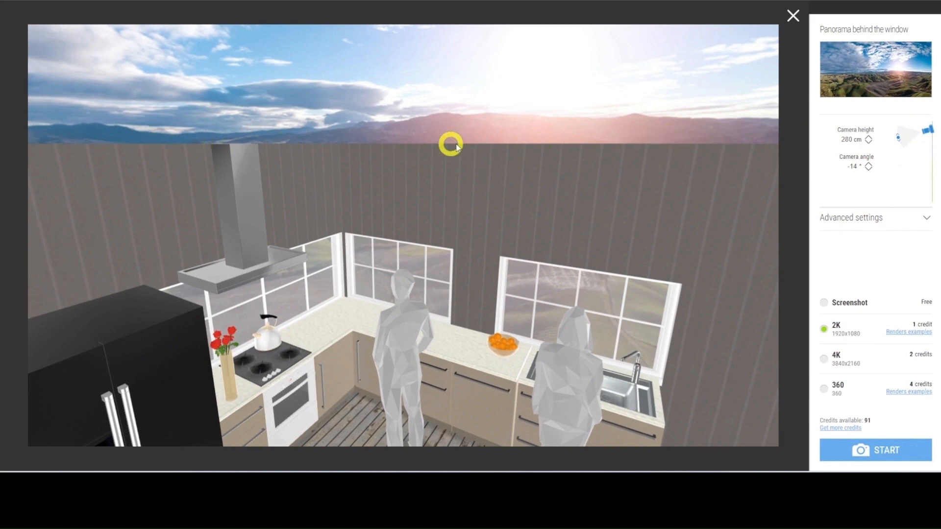
left_click_drag(927, 132, 926, 154)
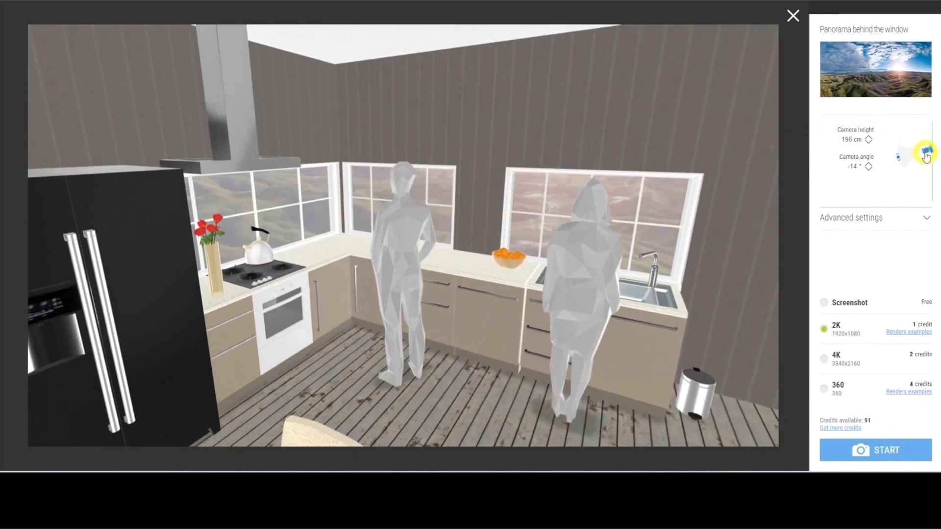
key("BackSpace")
key("BackSpace")
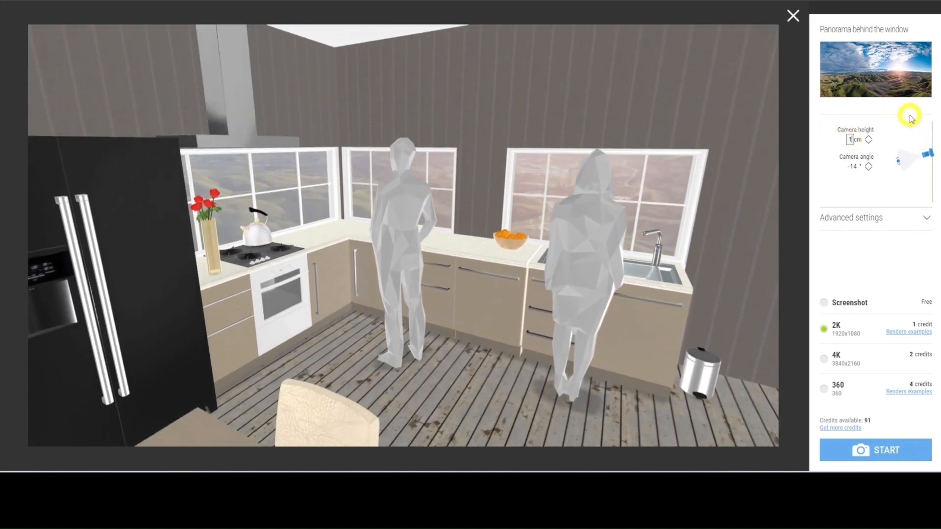
type("80")
key("Return")
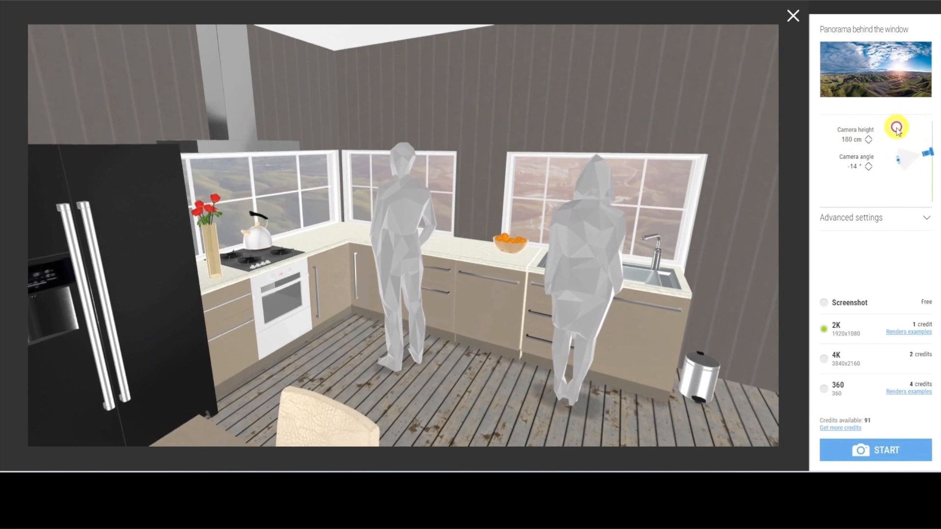
left_click(868, 140)
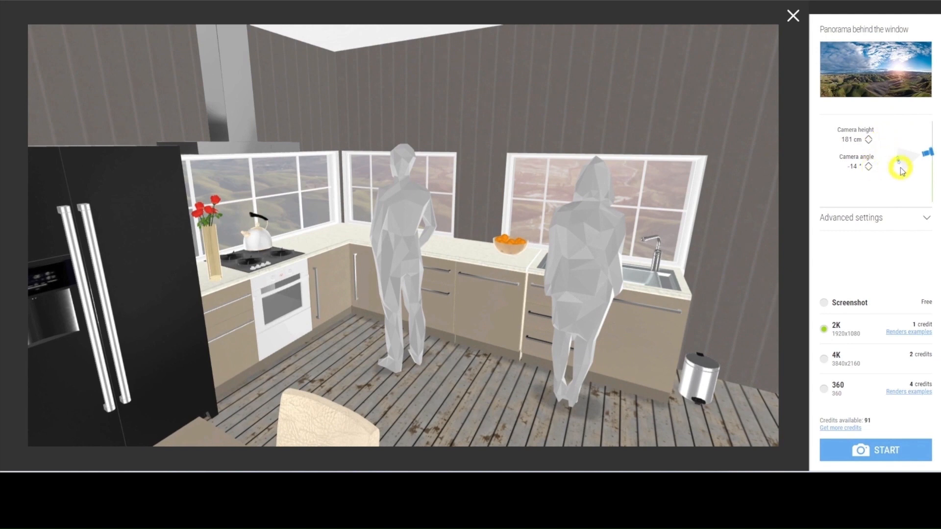
mouse_move(898, 161)
left_mouse_down()
mouse_move(895, 145)
mouse_move(895, 170)
mouse_move(896, 162)
left_mouse_up()
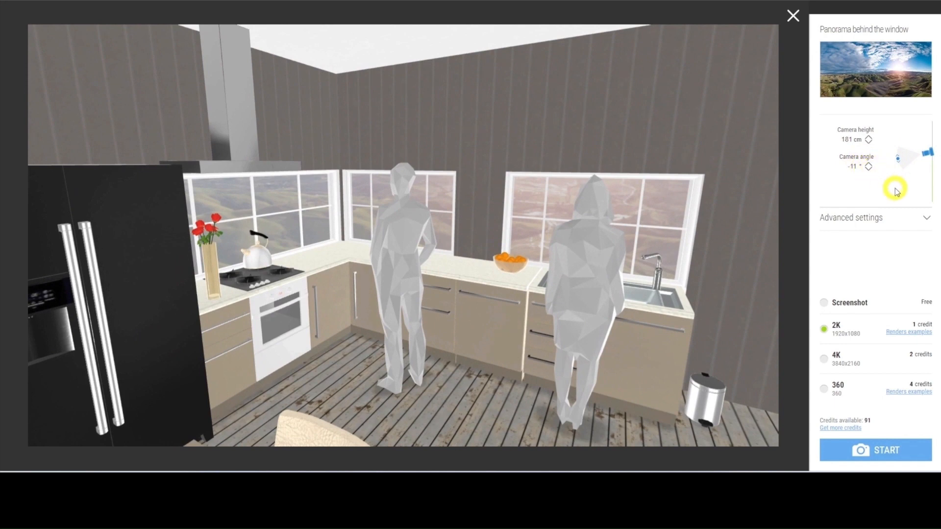
Move the camera back behind the dining table and set Clipping to 76 cm to cut away the shelves blocking the view.
left_click(925, 219)
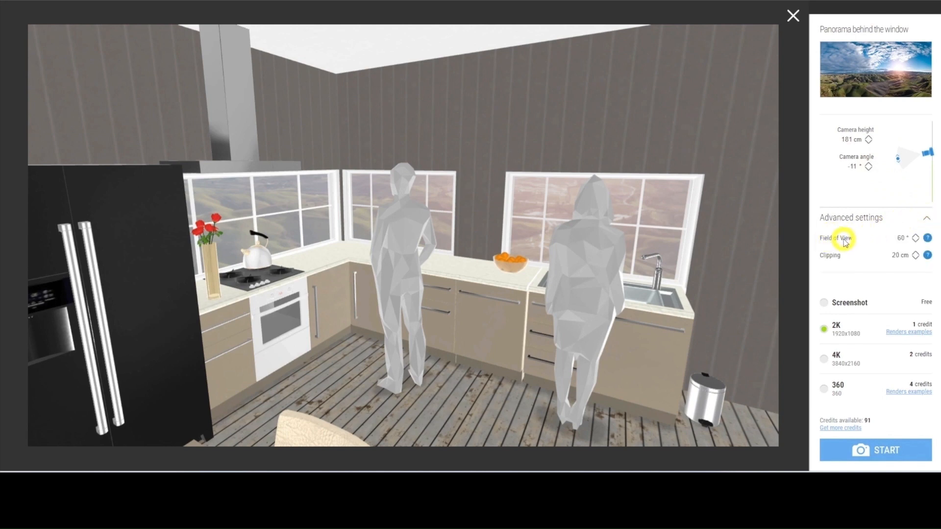
left_click_drag(915, 239, 916, 243)
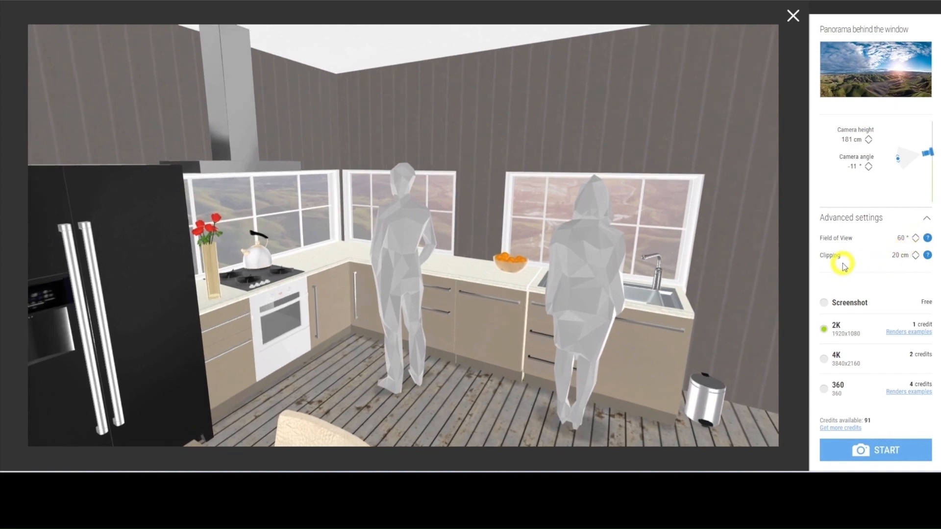
scroll(490, 330, "down", 5)
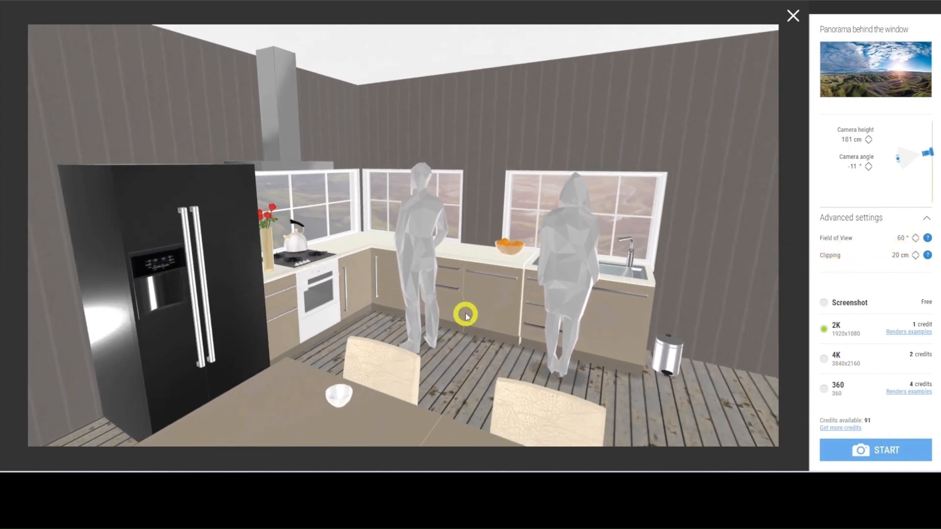
scroll(468, 309, "down", 5)
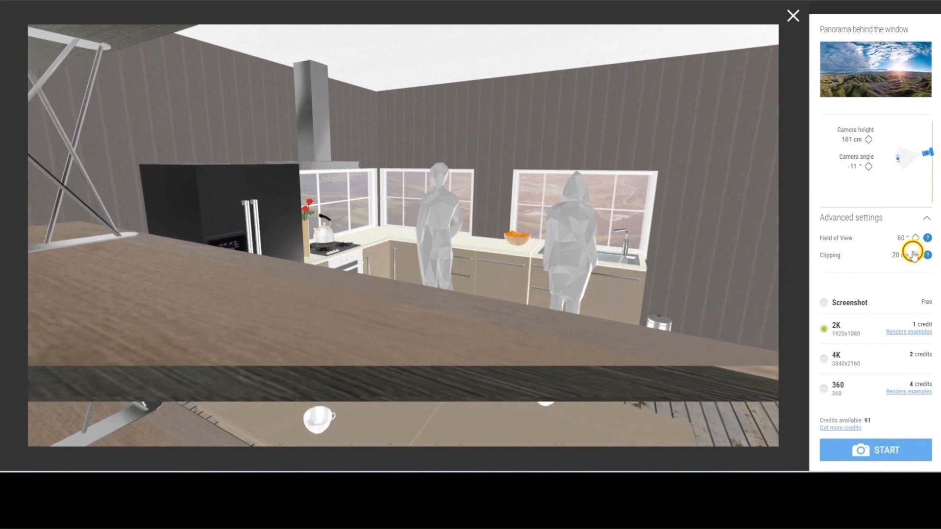
scroll(915, 255, "up", 9)
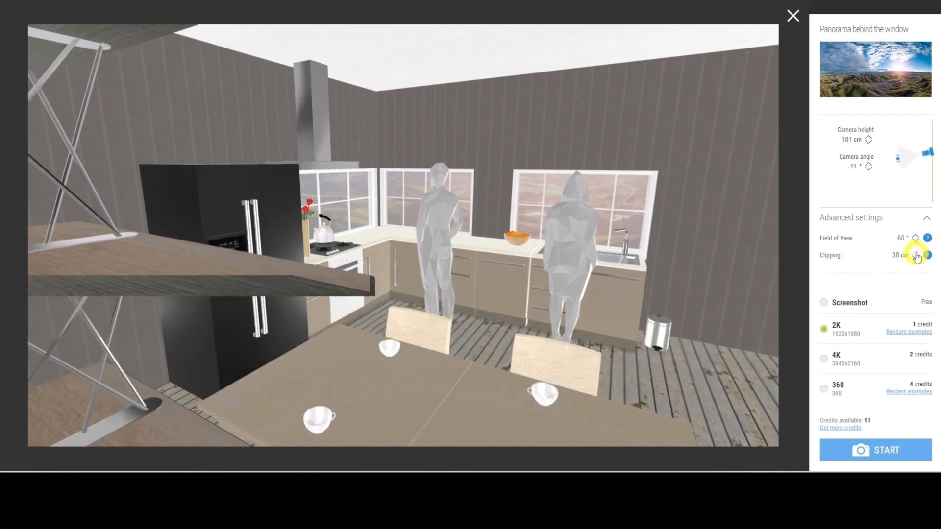
scroll(917, 256, "up", 9)
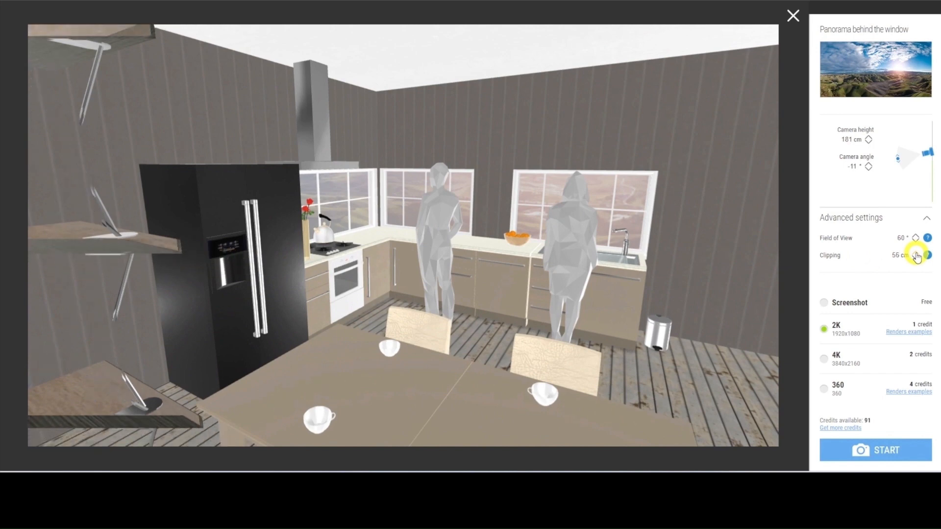
scroll(917, 256, "up", 10)
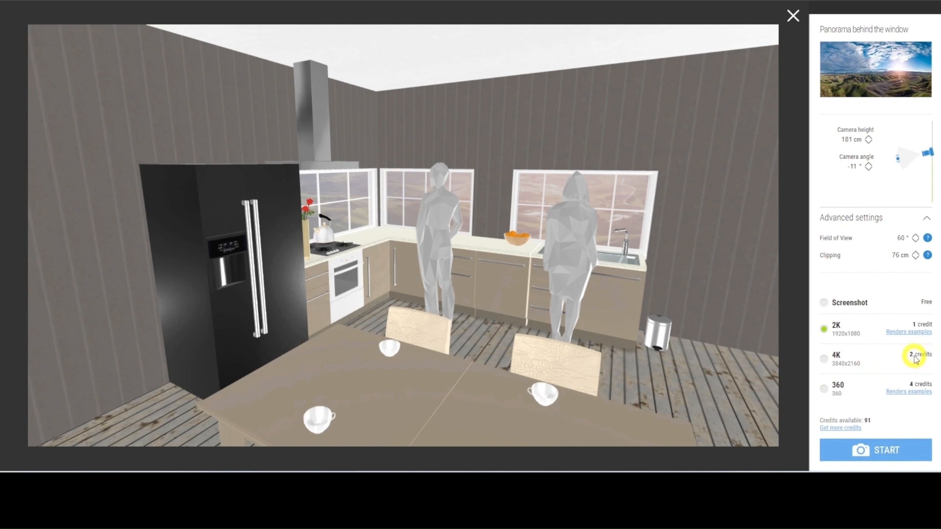
Review the credit top-up packages, including the 100-credit option, without buying any.
left_click(851, 428)
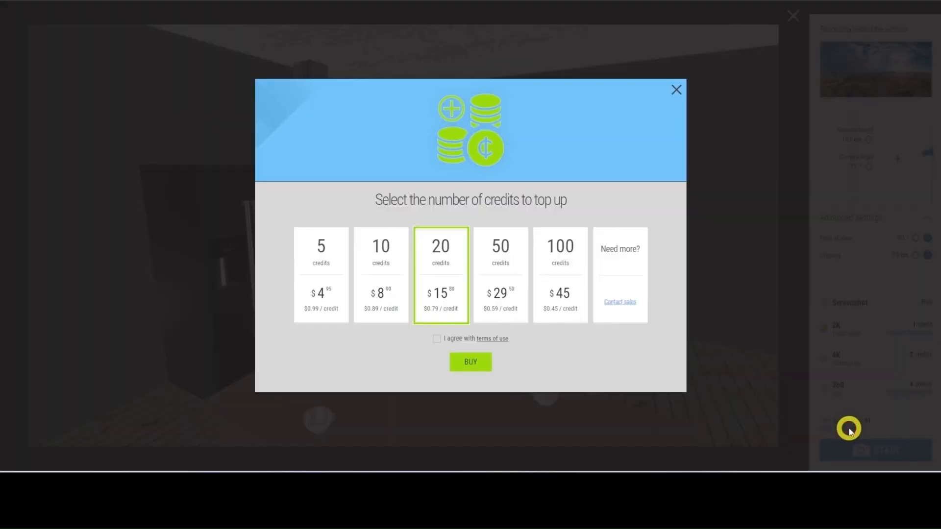
left_click(558, 244)
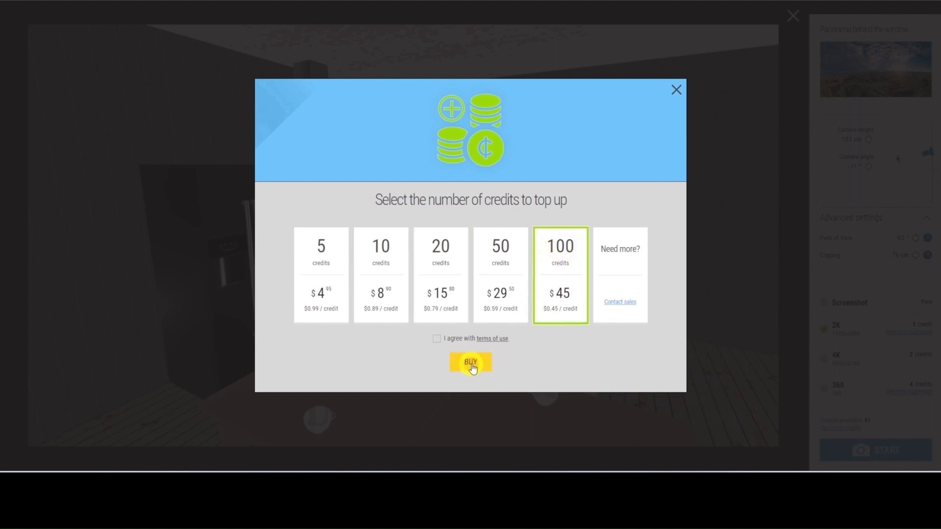
left_click(676, 90)
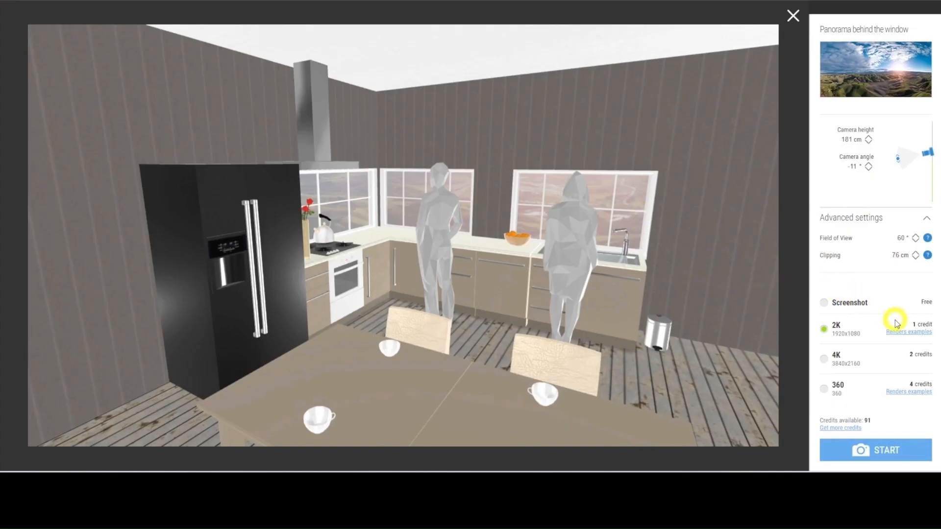
Compare the screenshot with the 2K render in the render examples, and view the 360 render examples.
left_click(900, 334)
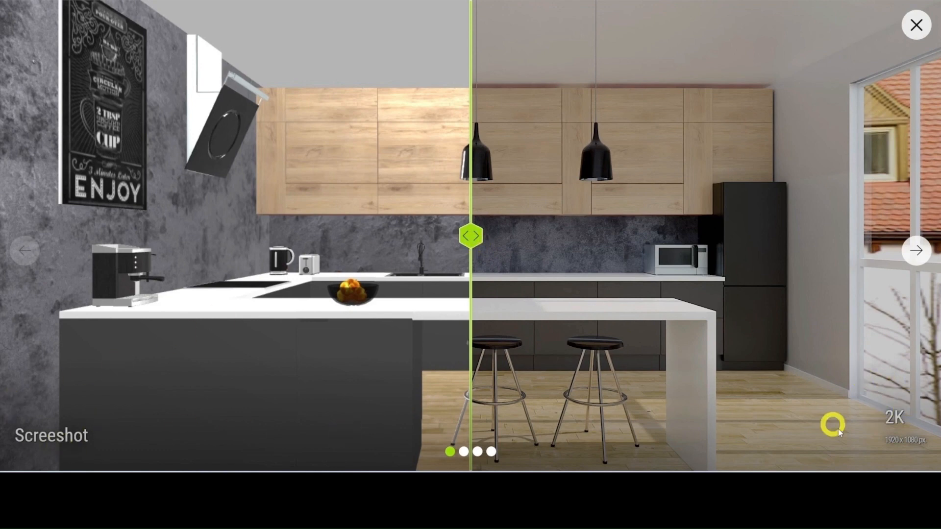
mouse_move(480, 245)
left_mouse_down()
mouse_move(690, 239)
mouse_move(117, 238)
mouse_move(722, 237)
mouse_move(430, 237)
mouse_move(475, 237)
left_mouse_up()
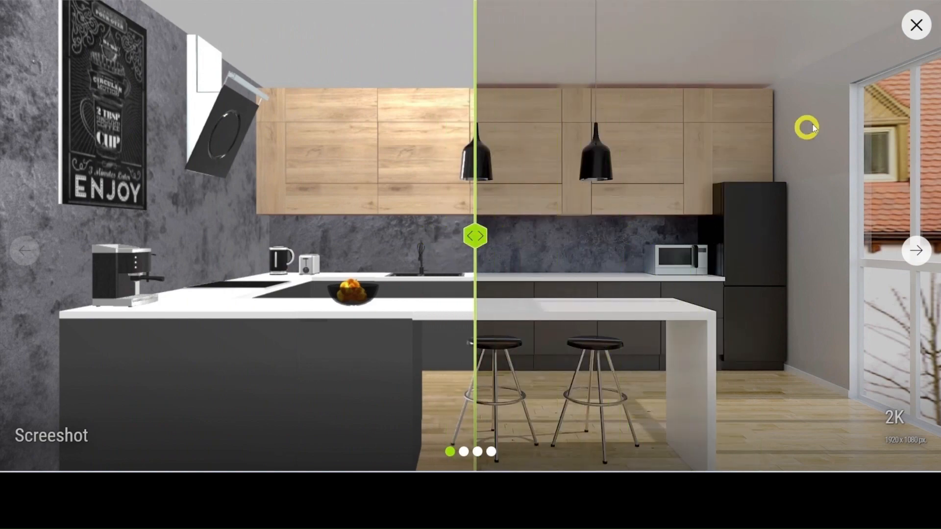
left_click(915, 25)
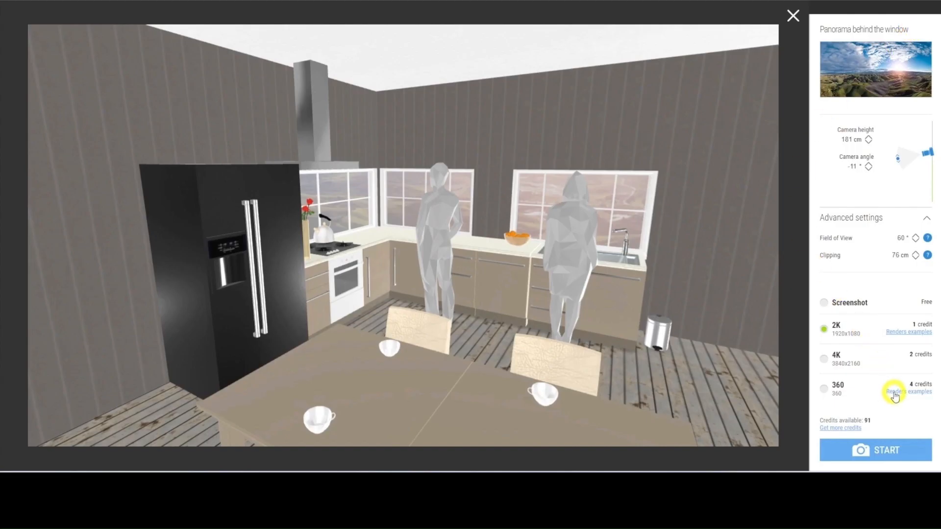
left_click(895, 392)
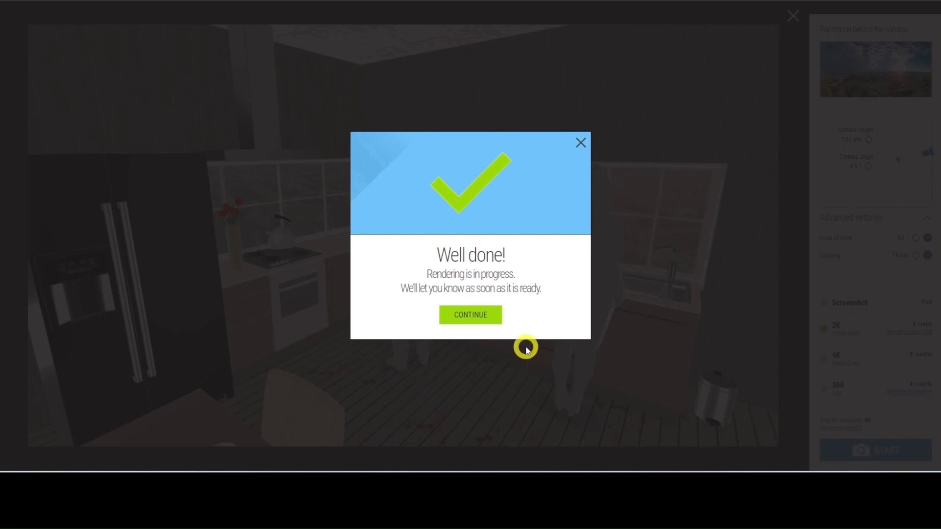
Dismiss the rendering notice, leave the render setup and open the account's list of renders.
left_click(471, 316)
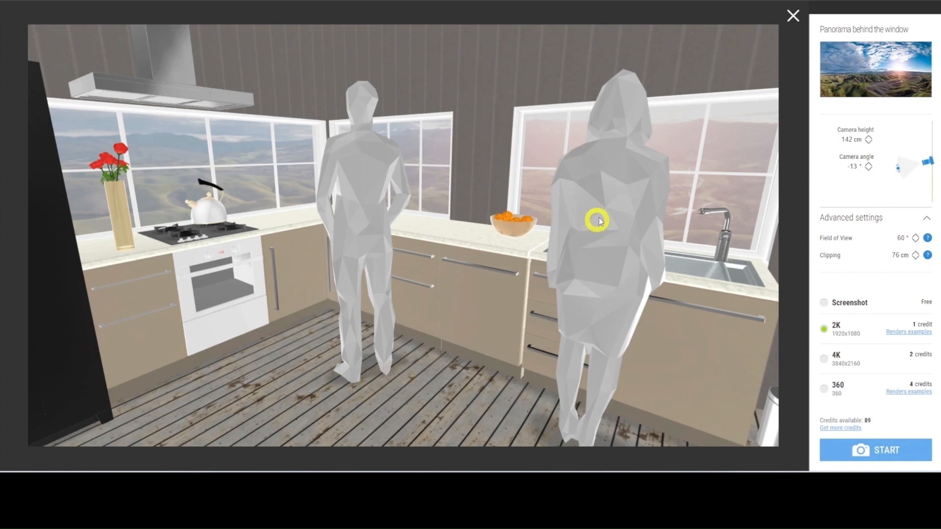
left_click(791, 18)
left_click(68, 7)
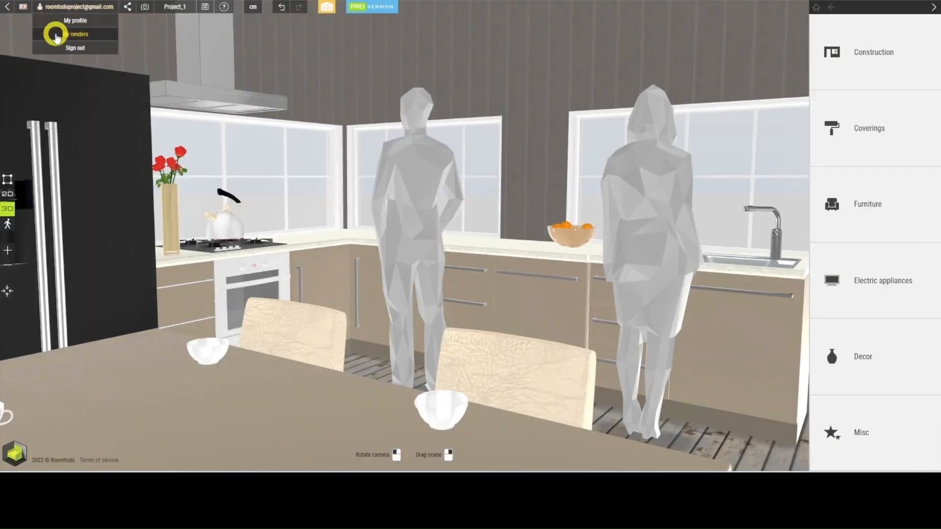
left_click(107, 36)
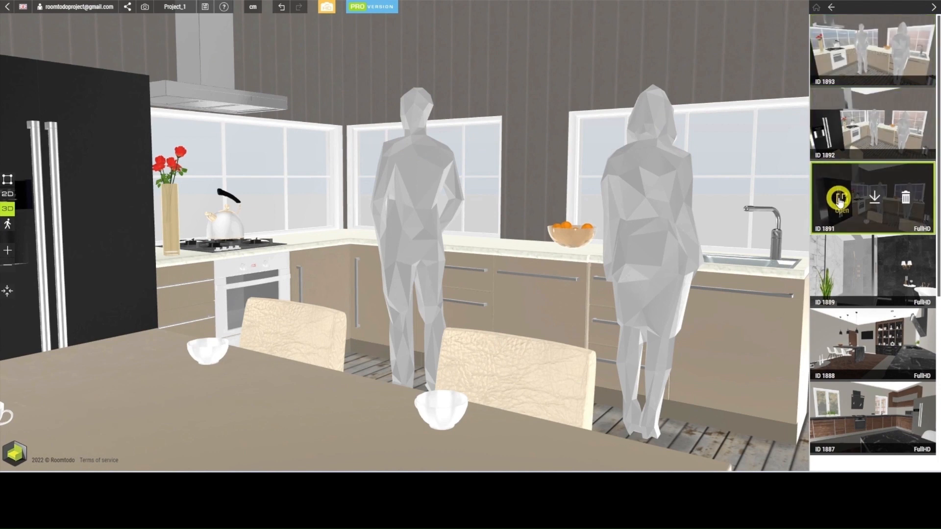
Look through the list of finished renders and open the FullHD kitchen render with ID 1893.
mouse_move(837, 419)
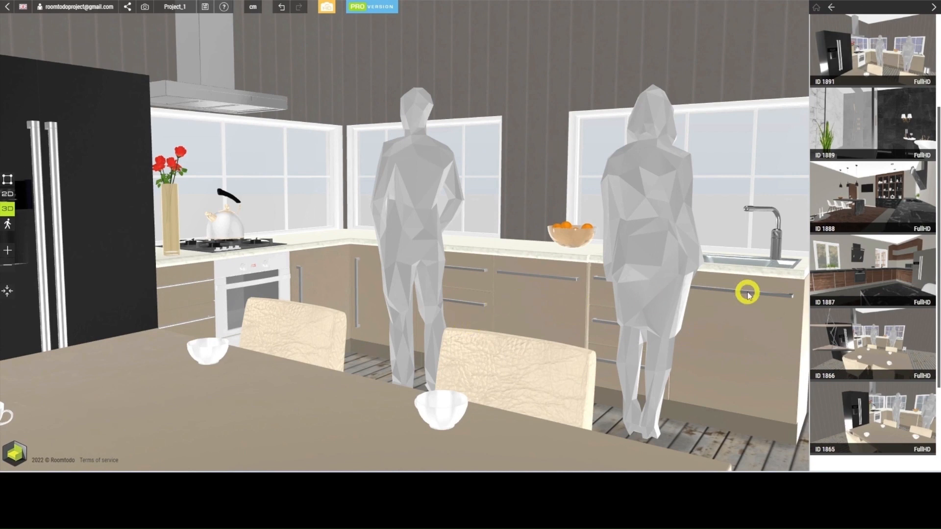
scroll(851, 278, "up", 3)
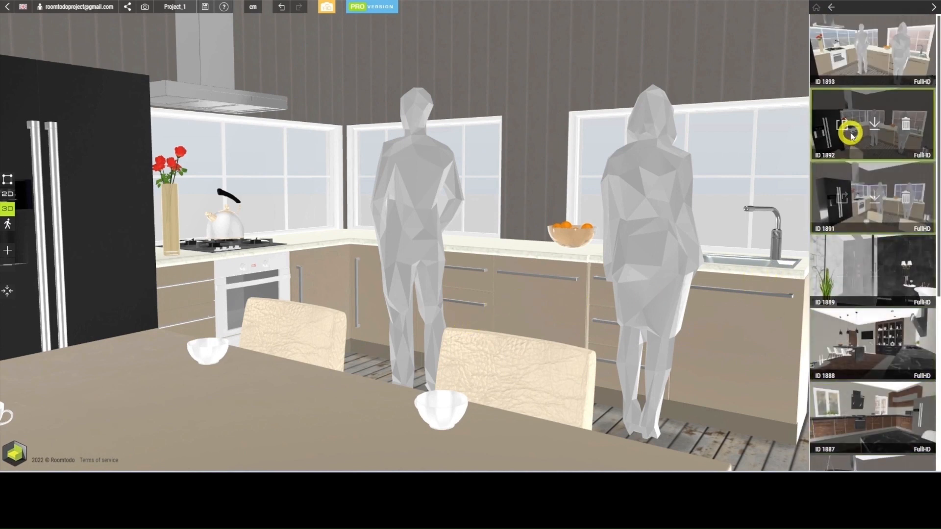
mouse_move(841, 57)
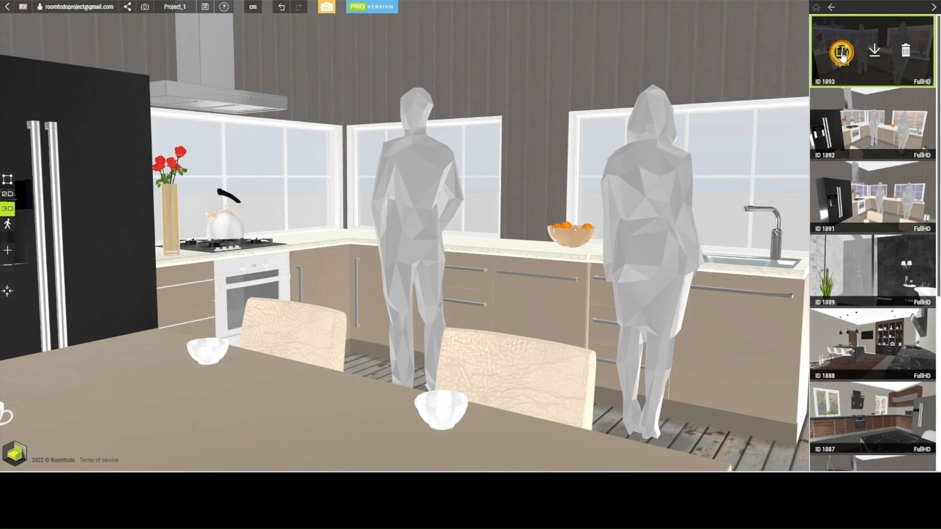
left_click(841, 53)
left_click(448, 244)
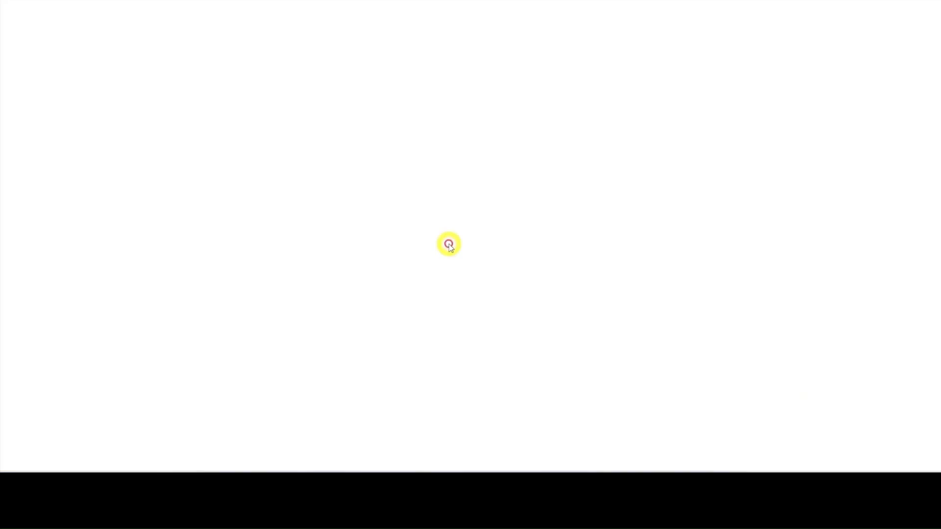